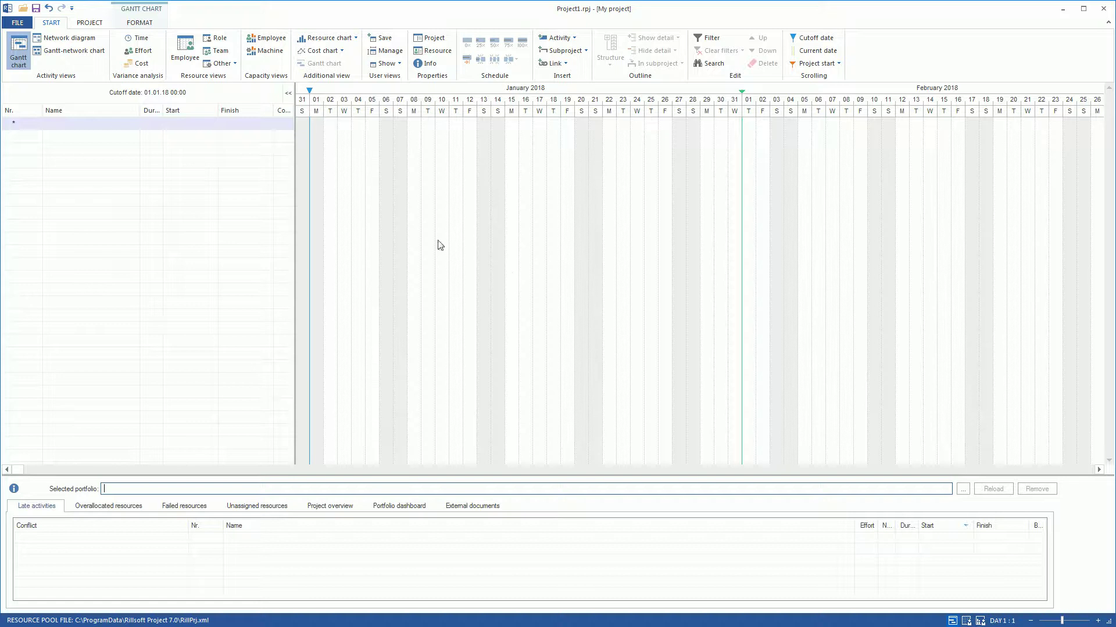
drag(322, 125, 380, 135)
text(Task 1)
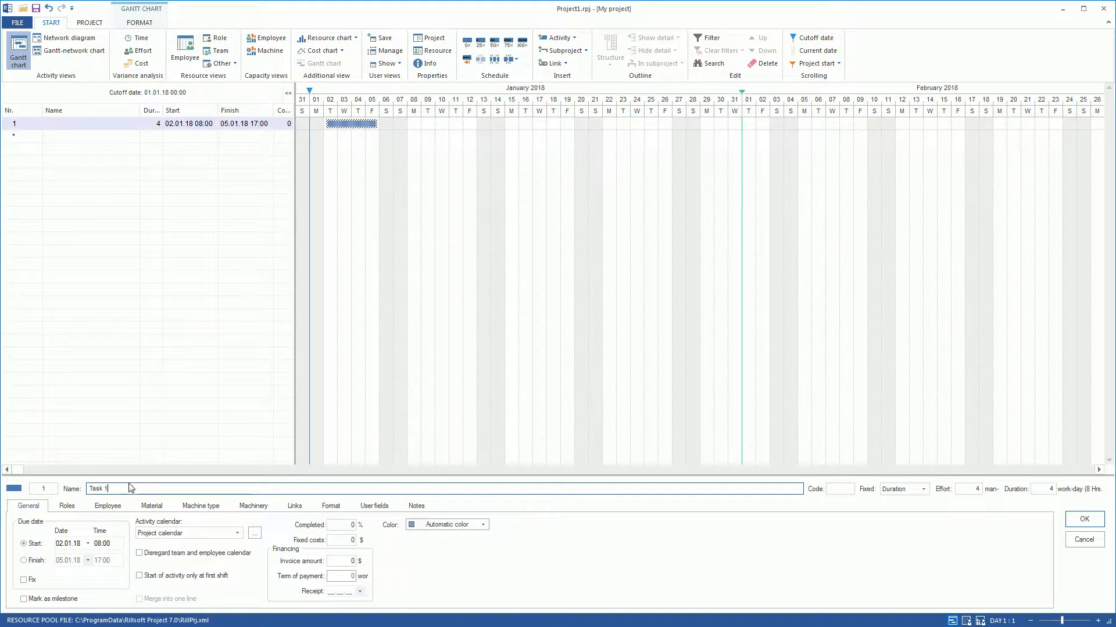
click(108, 507)
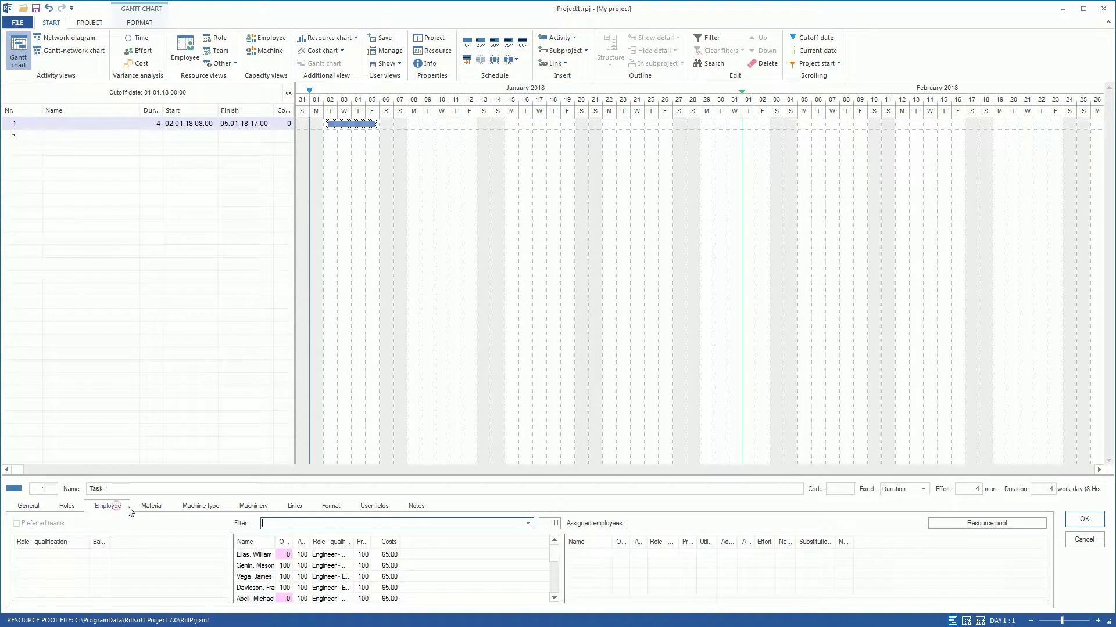
double_click(266, 567)
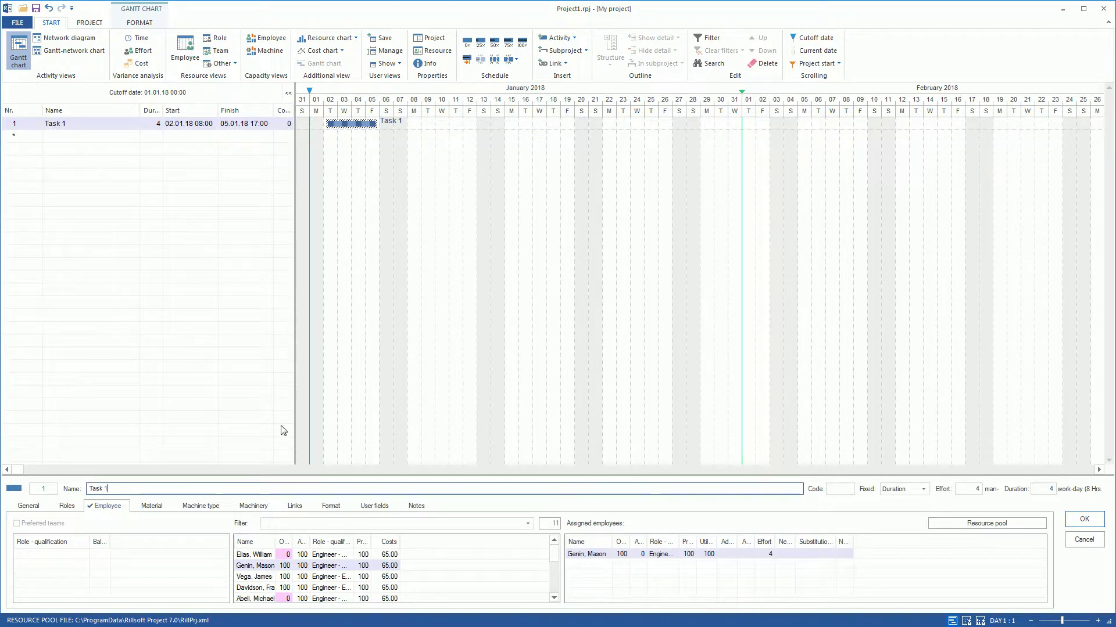
- Create Task 2 below it, assign the same engineer, and begin linking it after Task 1
drag(327, 137, 377, 151)
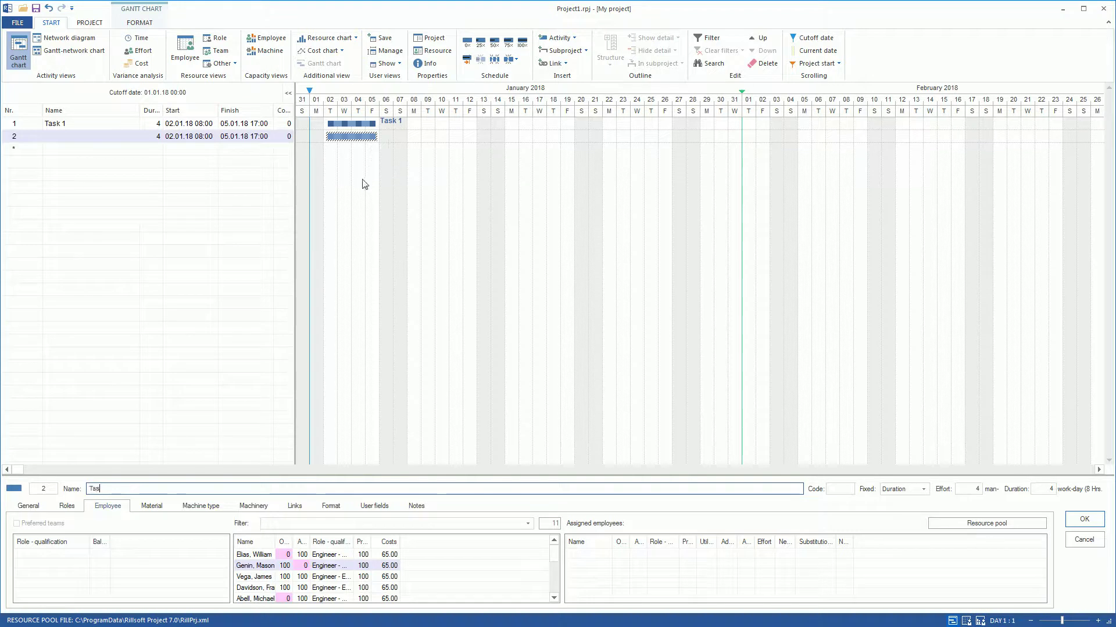
text(Task 2)
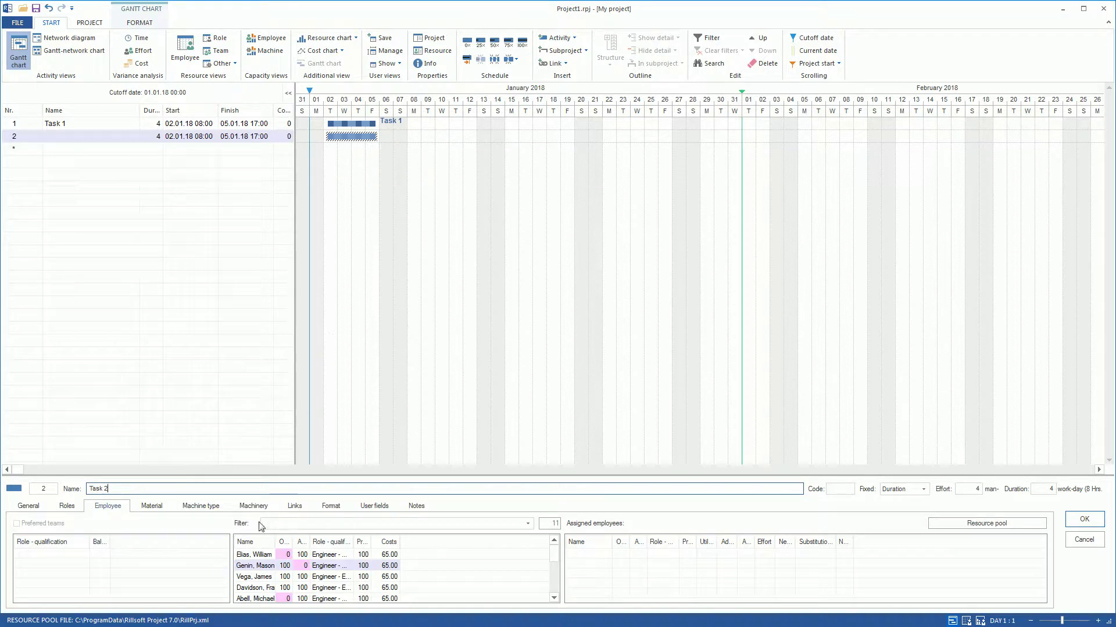
double_click(249, 565)
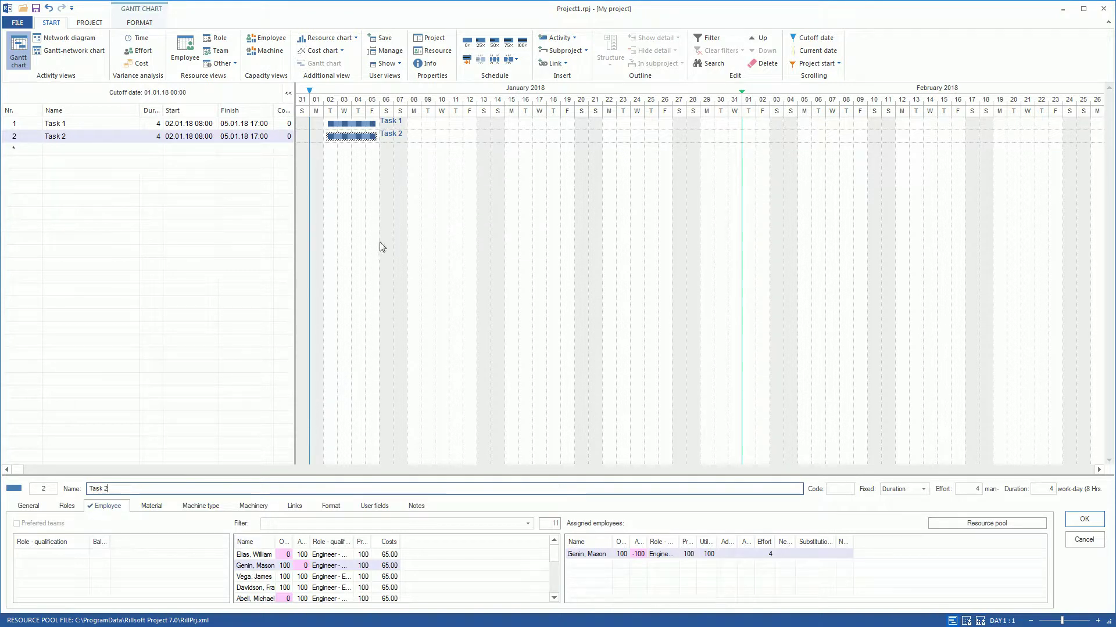
drag(364, 123, 380, 188)
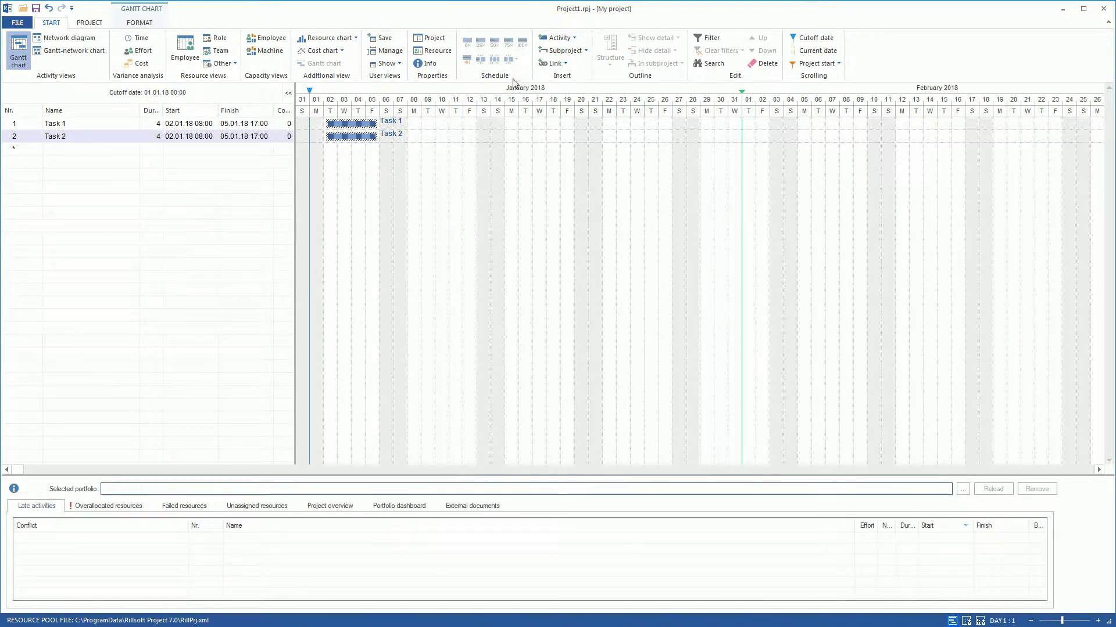
- Confirm the Task 1 to Task 2 link and save the plan as Baseline 1
click(559, 65)
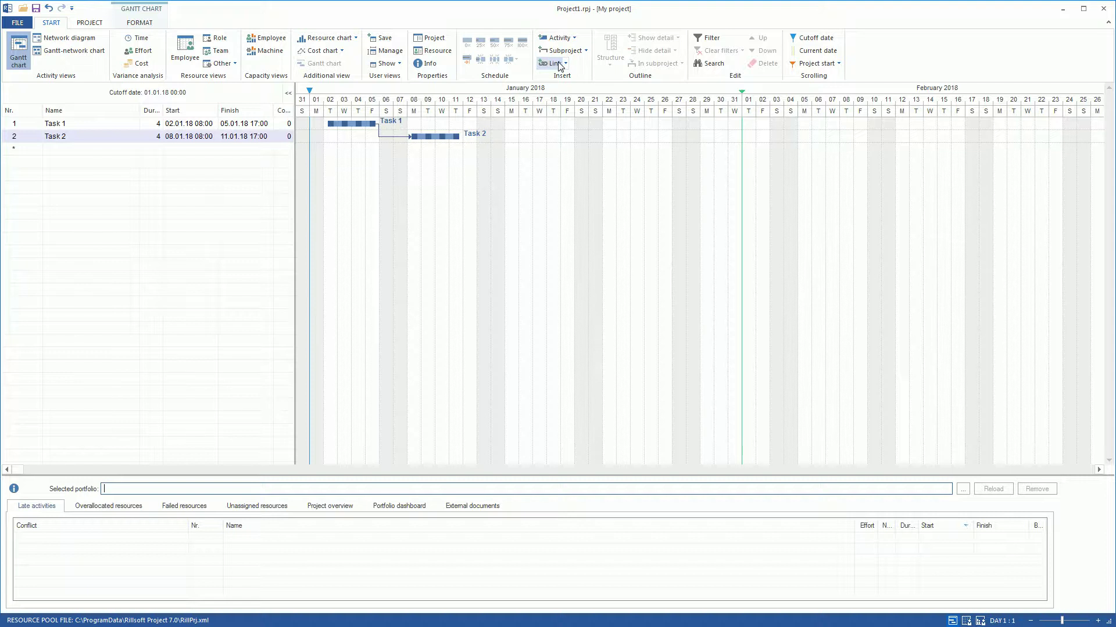
click(90, 23)
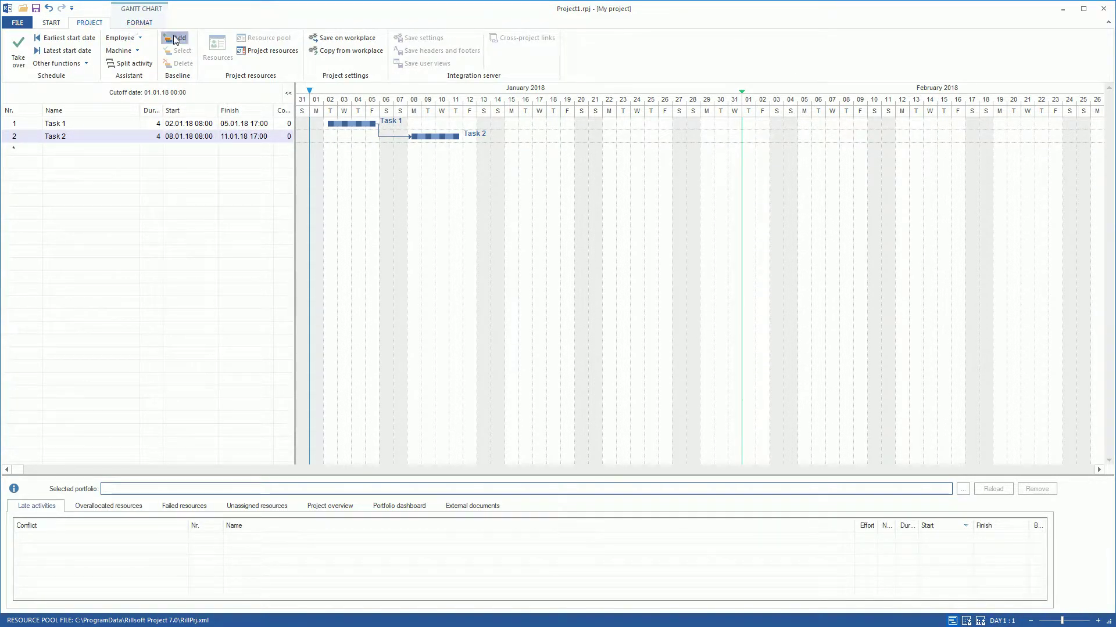
click(174, 39)
text(Baseline 1)
key(Return)
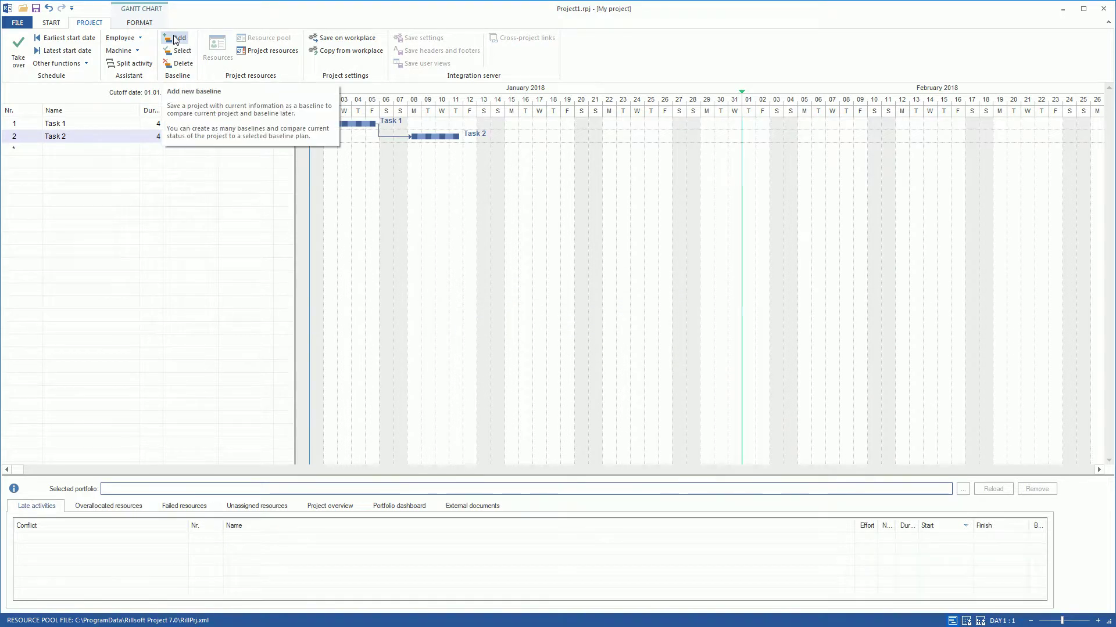
click(52, 23)
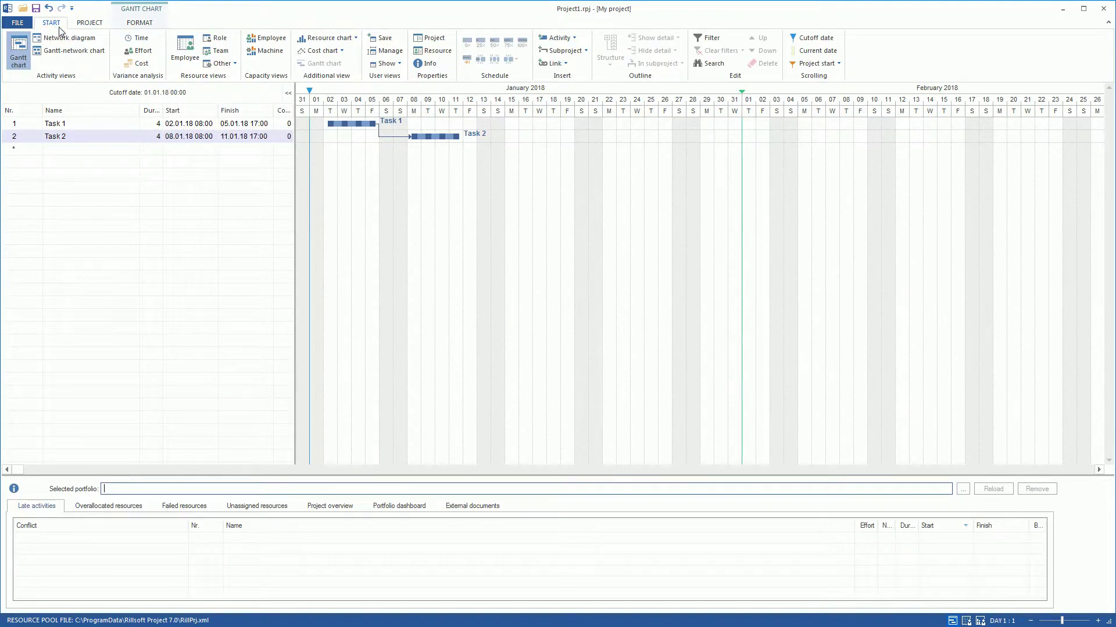
- Set Task 1's duration to 5 days and completion to 100%, Task 2 to 50%
double_click(154, 124)
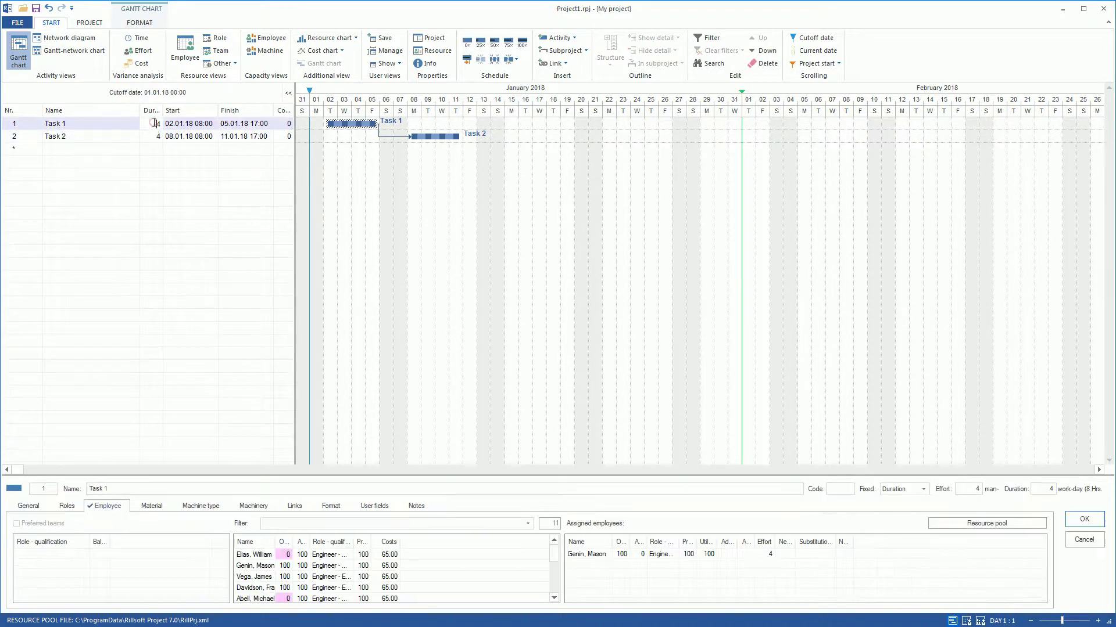
click(155, 123)
text(5)
key(Return)
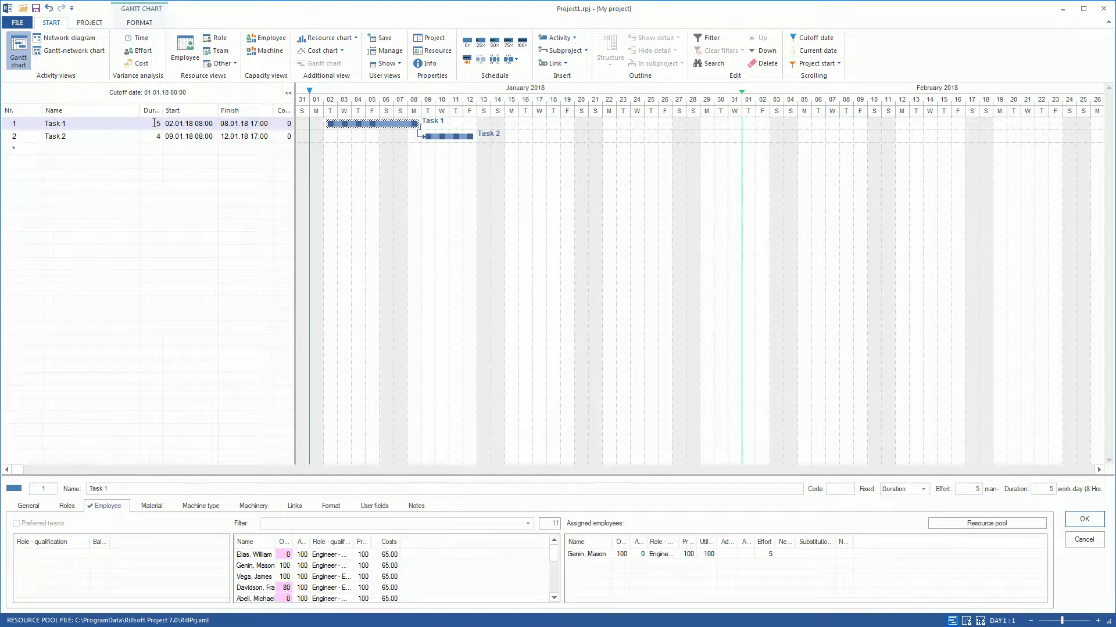
click(282, 137)
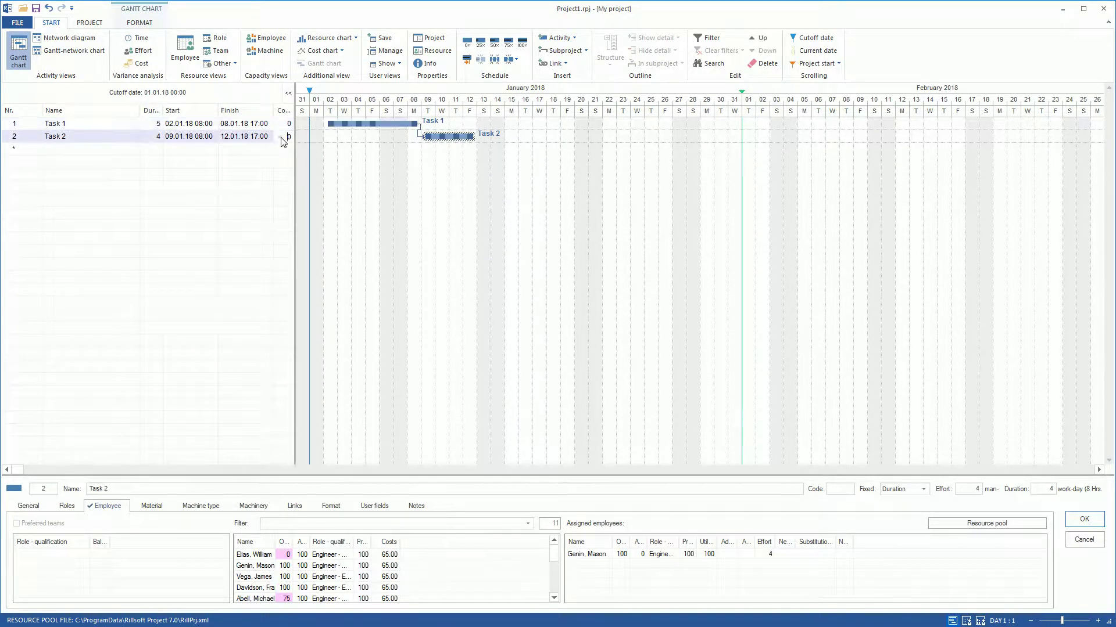
text(50)
key(Return)
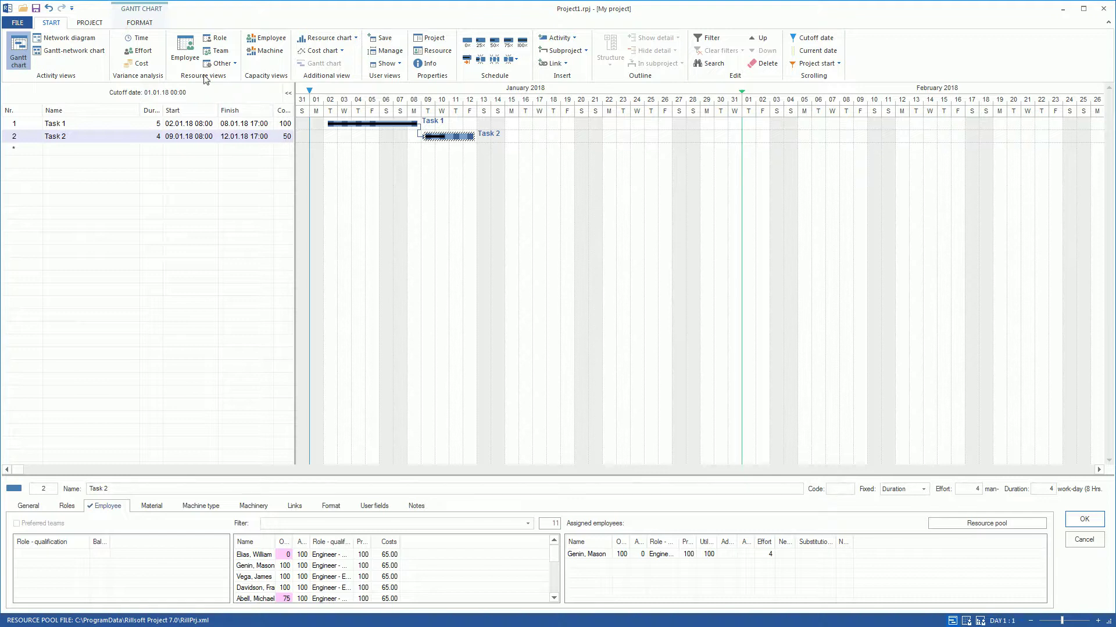
- Switch through the time variance view to the effort variance analysis and open its column settings
click(140, 38)
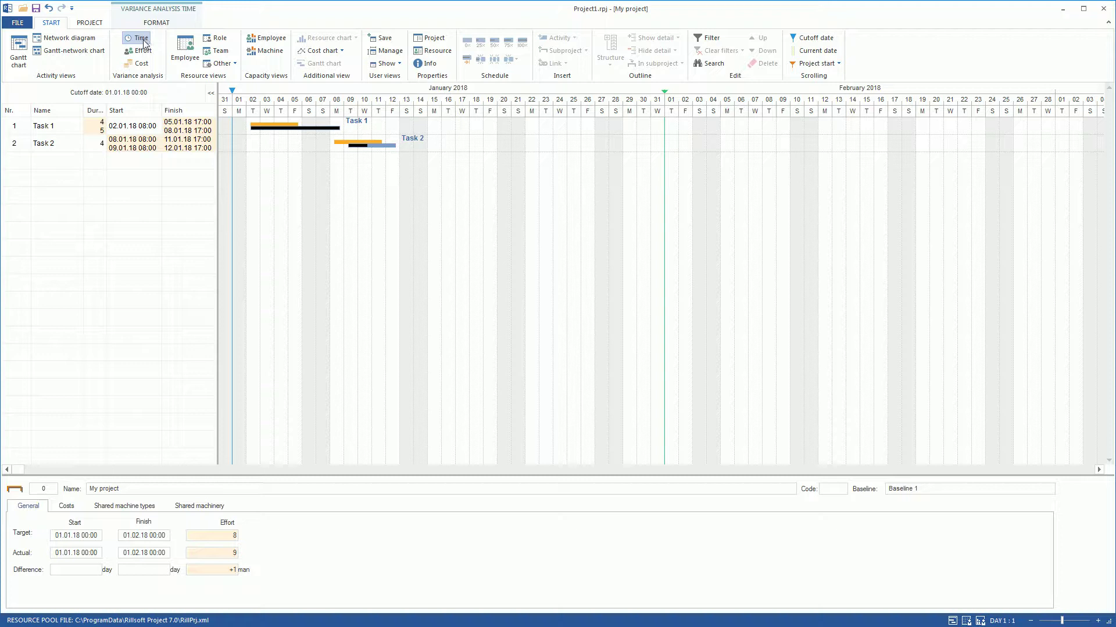
click(140, 51)
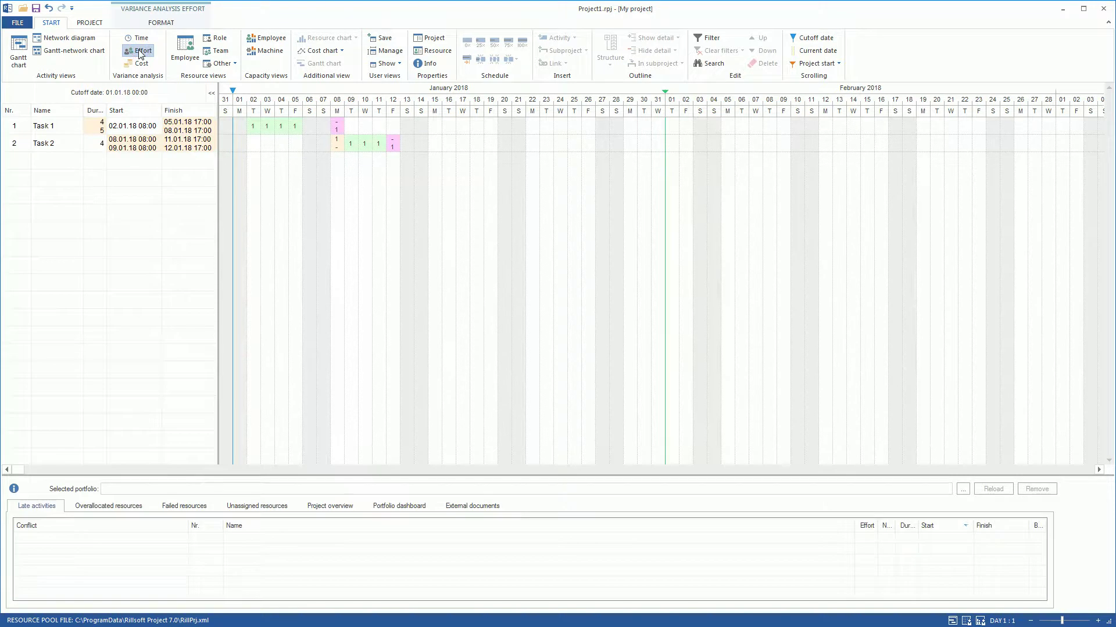
right_click(77, 114)
click(105, 118)
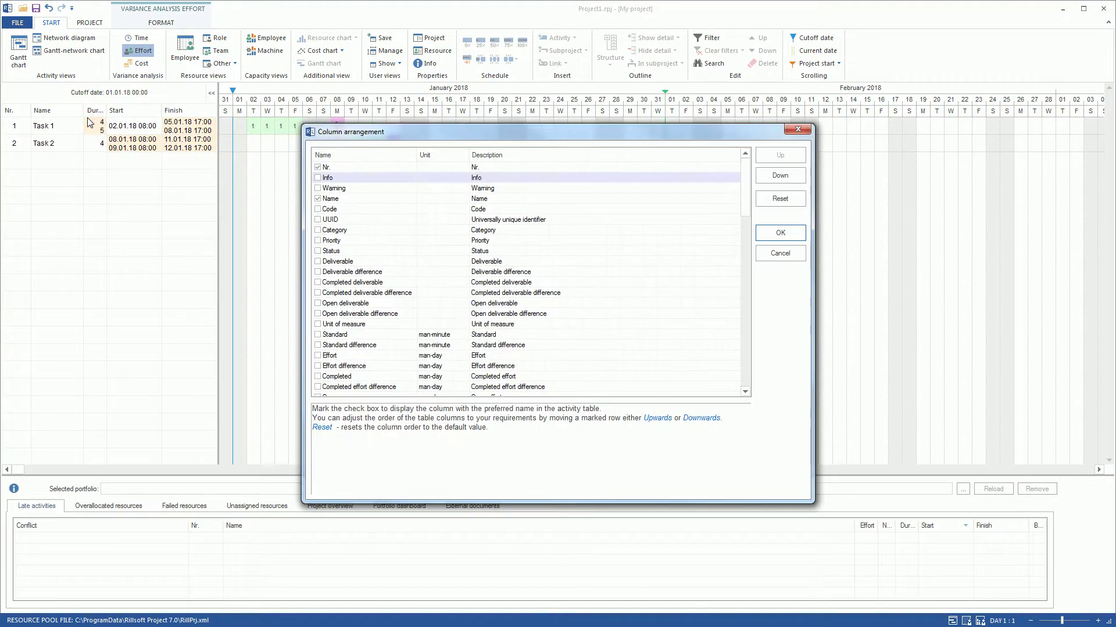
- Show the Effort and Effort difference columns, revealing Task 1 one day over baseline
click(318, 355)
click(318, 366)
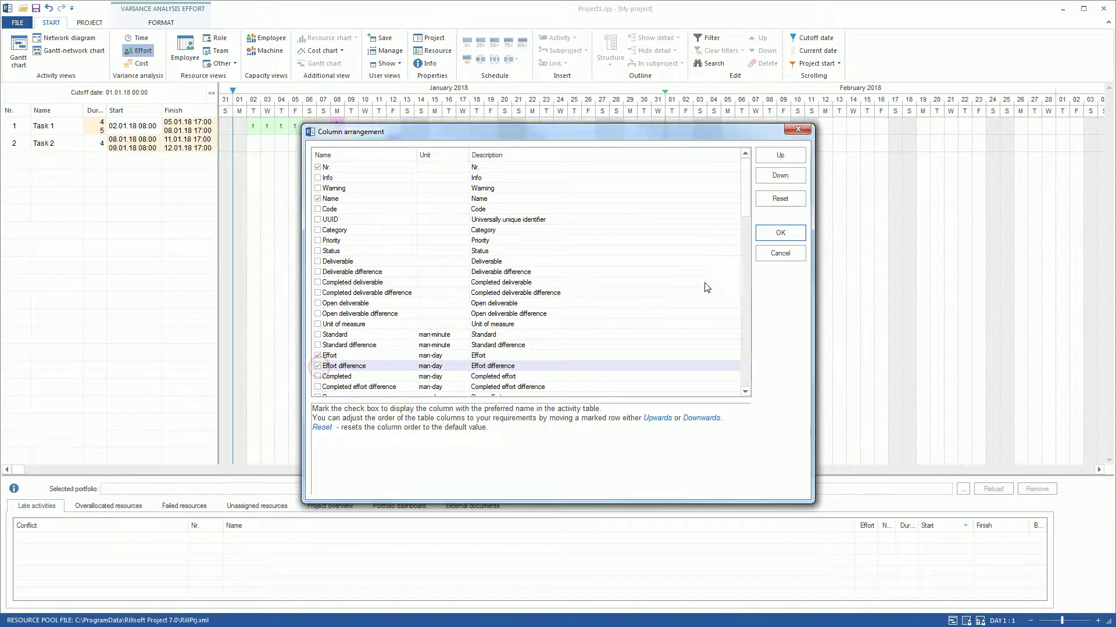
click(771, 232)
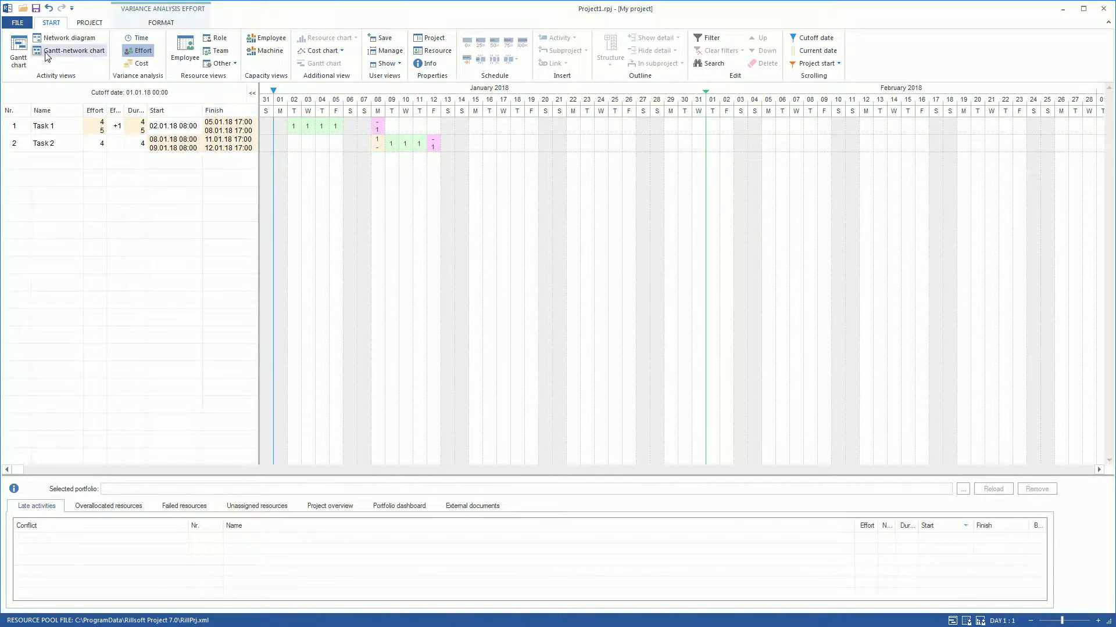
- Back in the Gantt chart, shorten Task 2 to two days and draw a four-day Task 3 after it
click(19, 51)
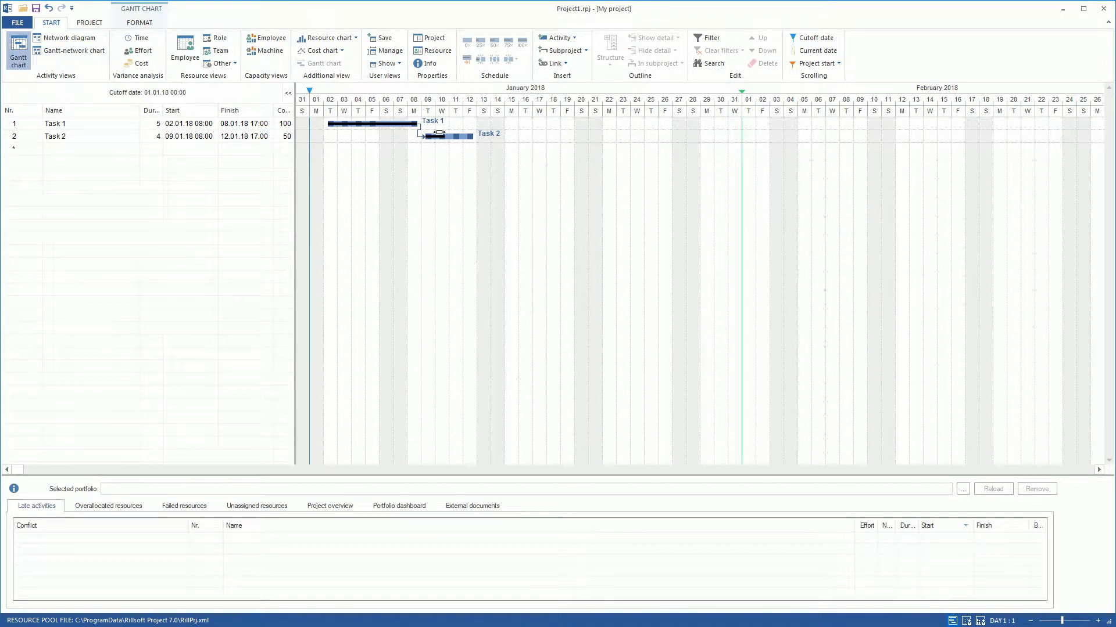
drag(472, 137, 451, 137)
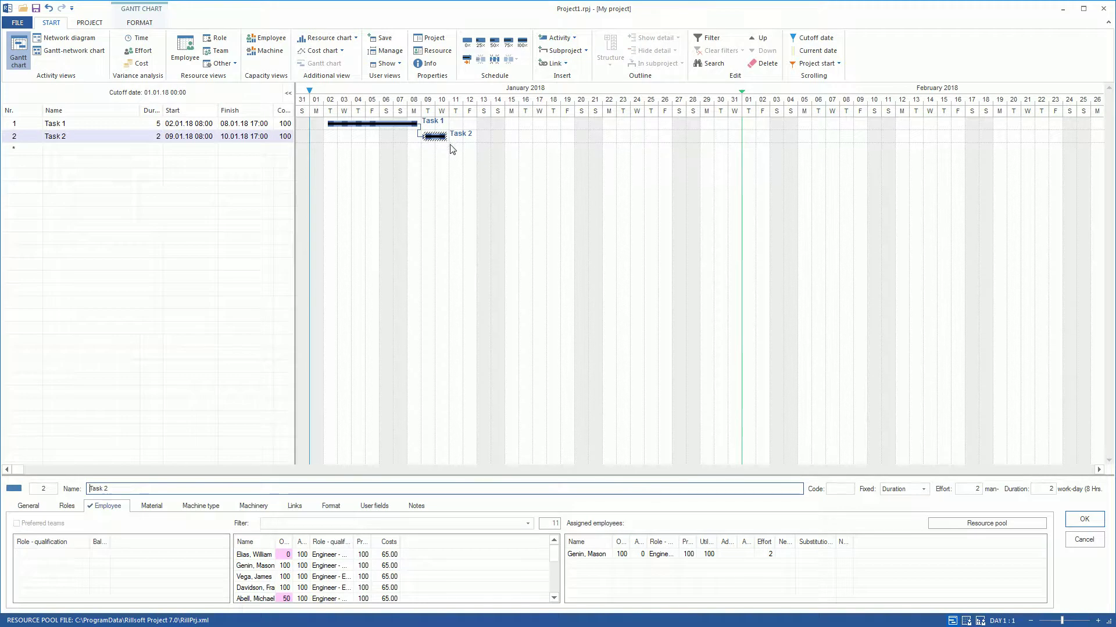
drag(449, 147, 533, 162)
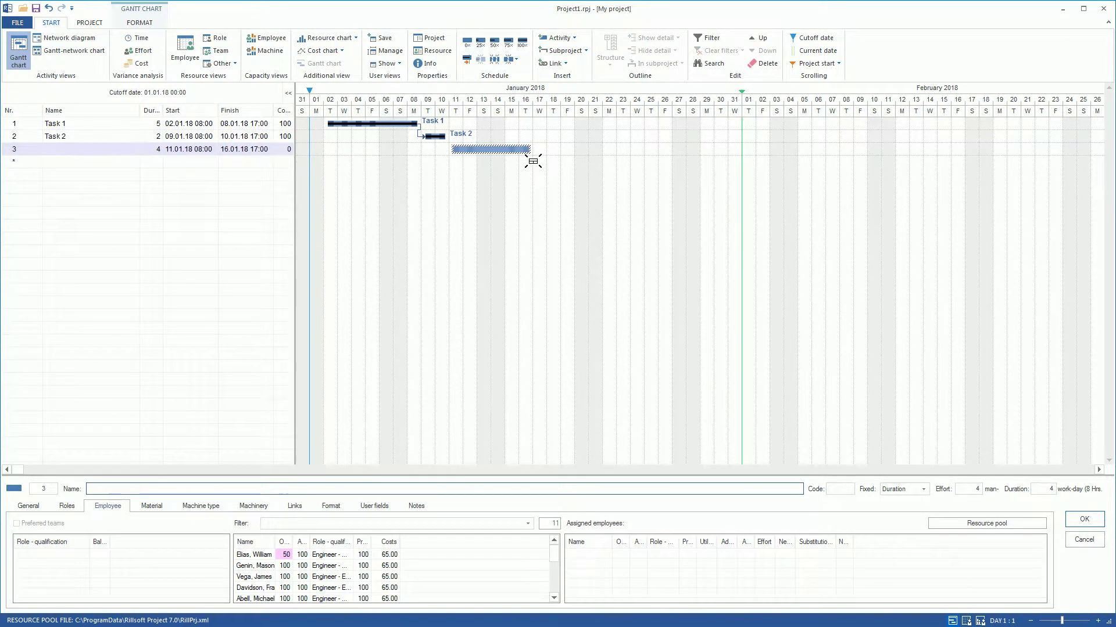
text(Task 3)
double_click(265, 567)
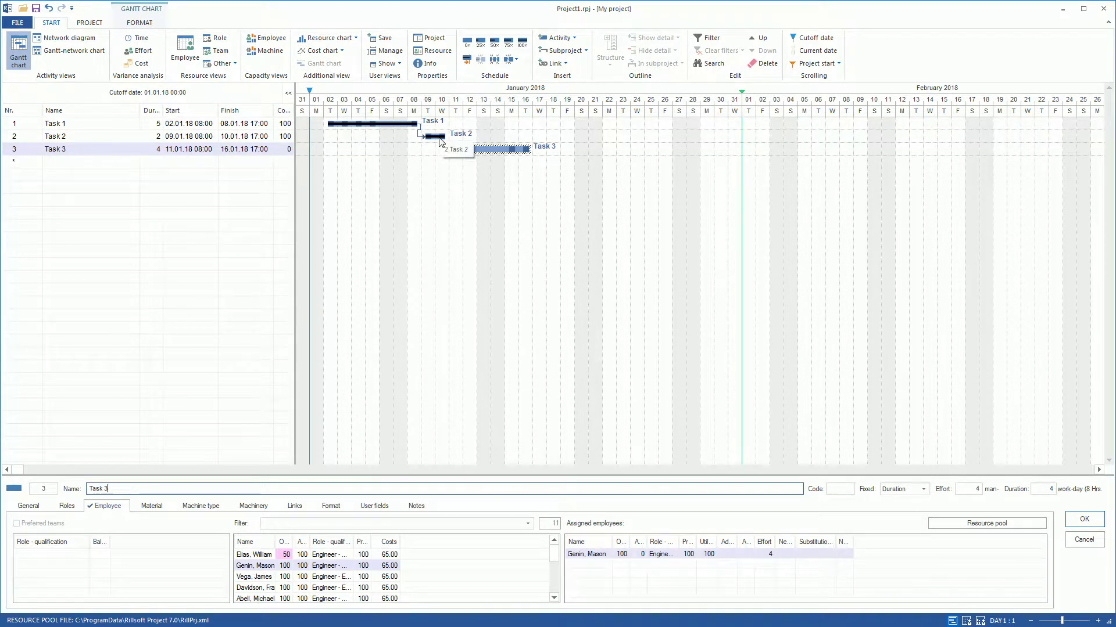
click(455, 148)
click(456, 149)
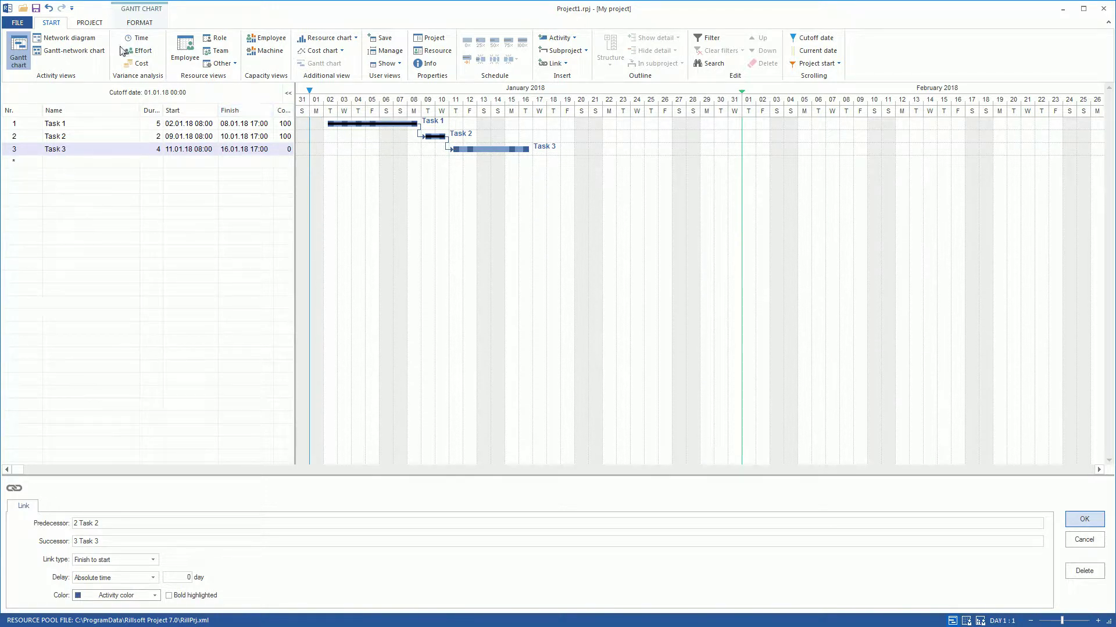
- Save the current plan as Baseline 2
click(89, 23)
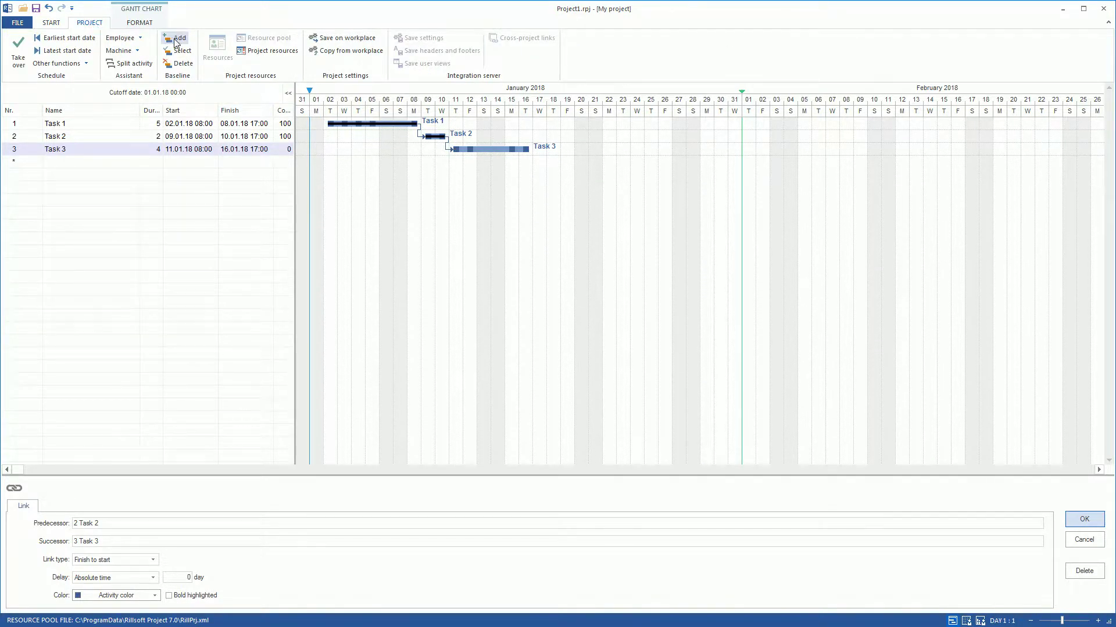
click(176, 40)
text(Baseline 2)
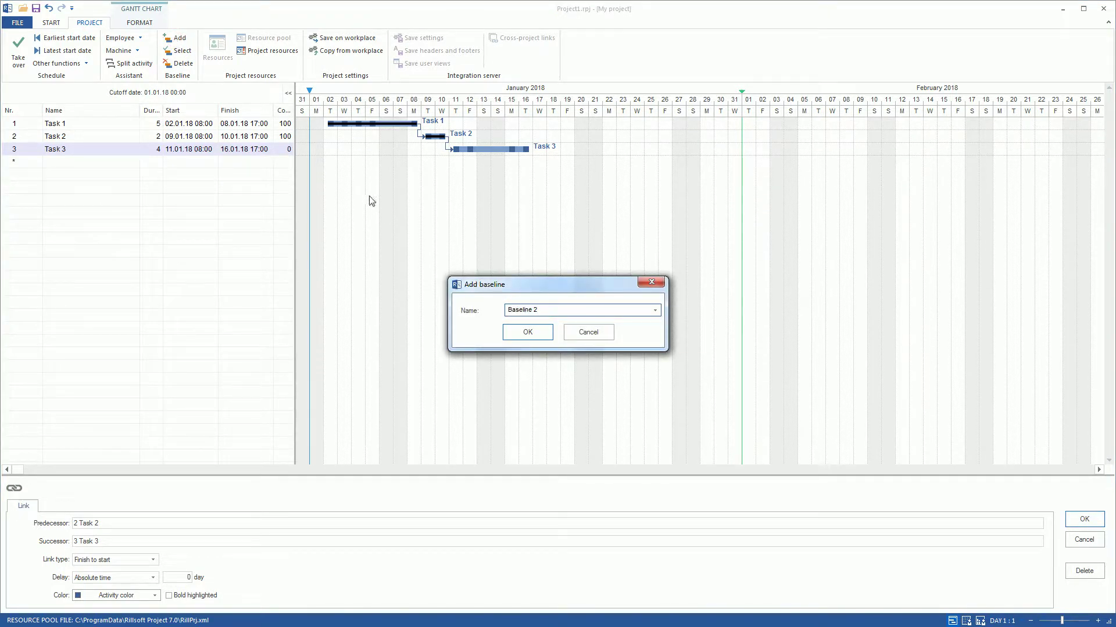
click(525, 334)
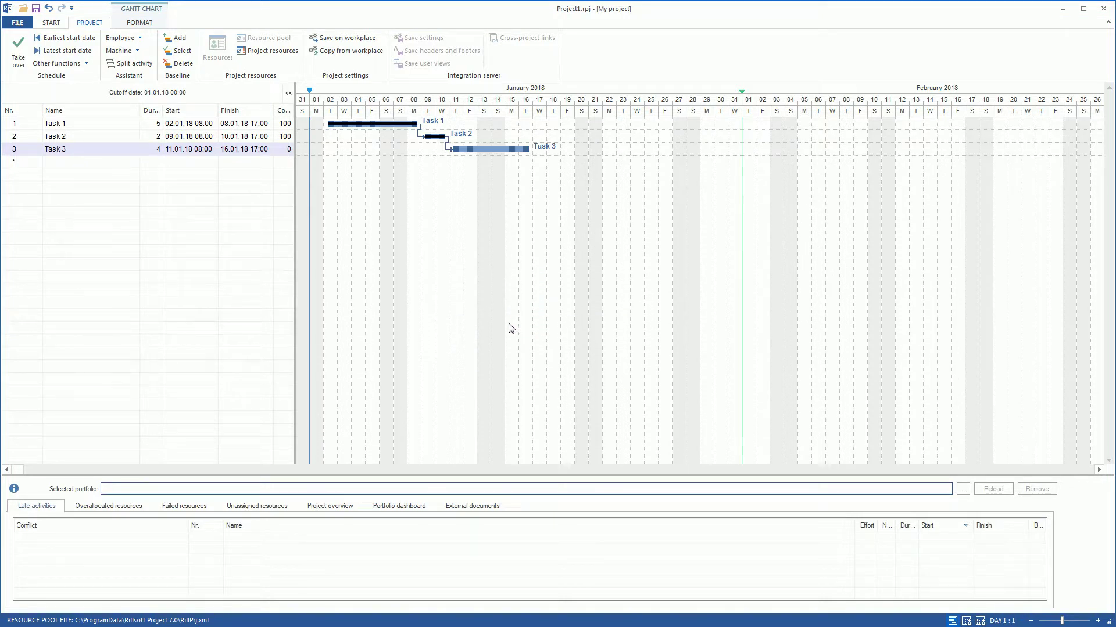
- Lengthen Task 3 to six days, ending 18 January
click(159, 148)
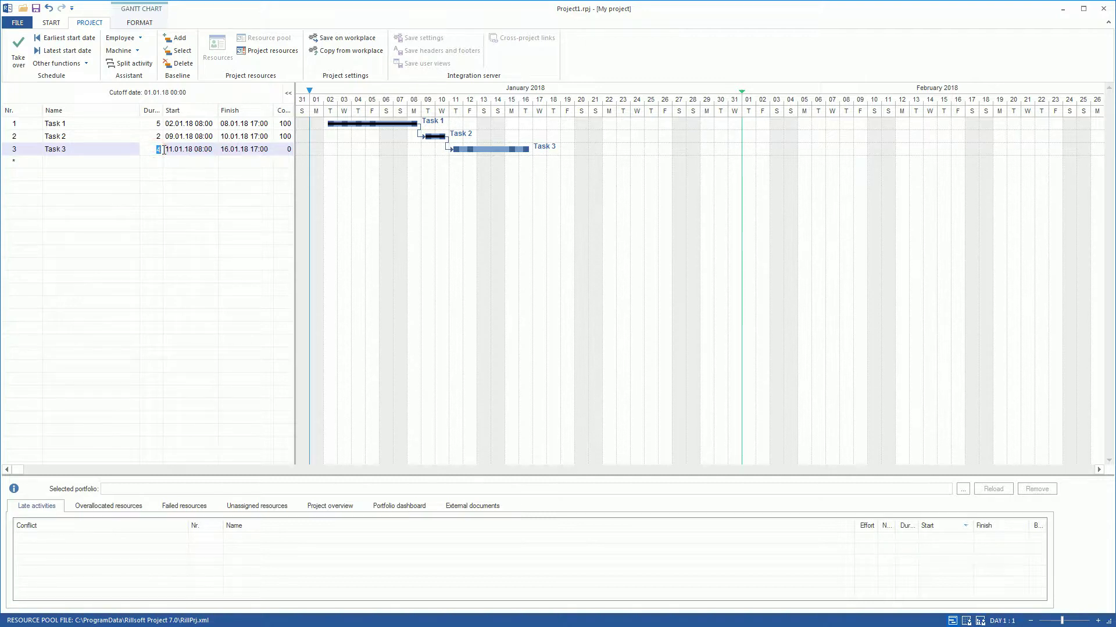
text(6)
key(Return)
- Show the effort variance view from START, with Task 3 two days over baseline
click(53, 25)
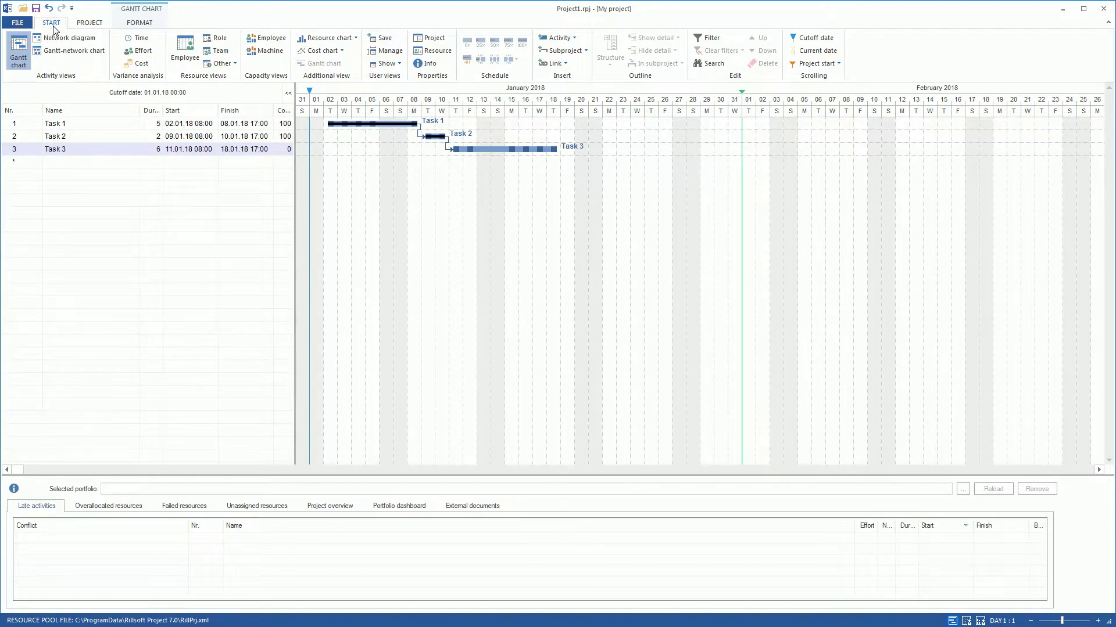
click(141, 51)
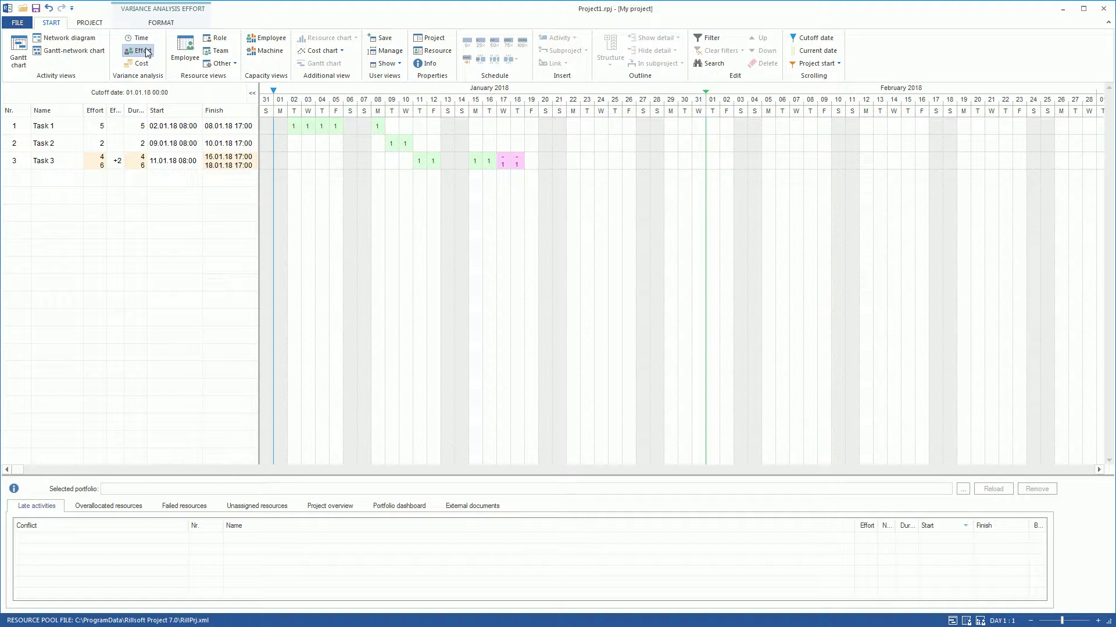
- Select Baseline 1 as the comparison baseline for the effort variance
click(94, 26)
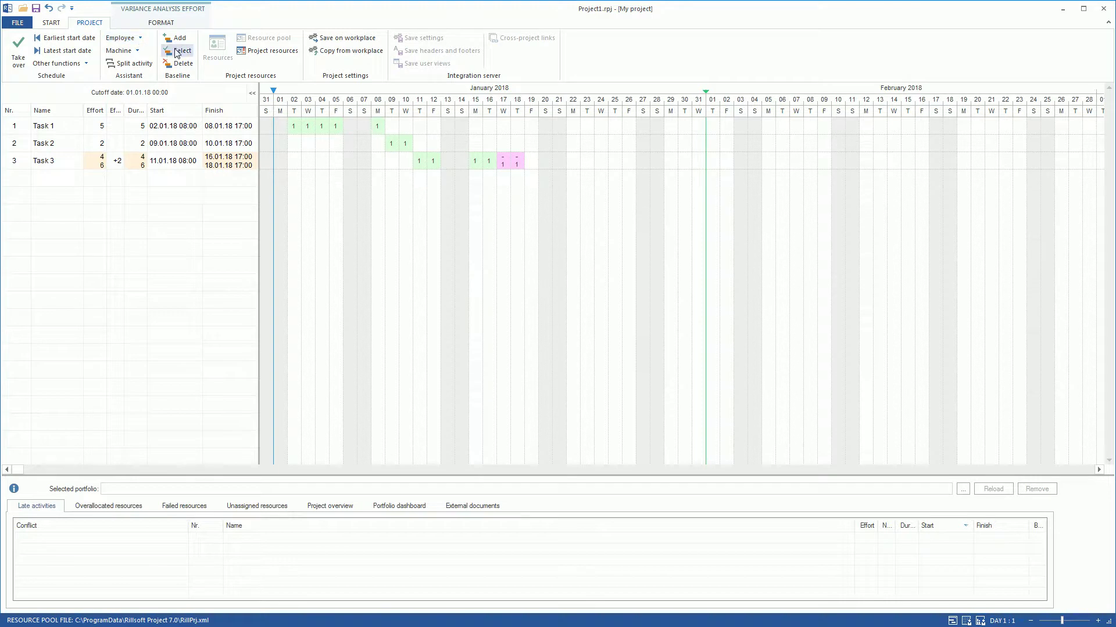
click(177, 52)
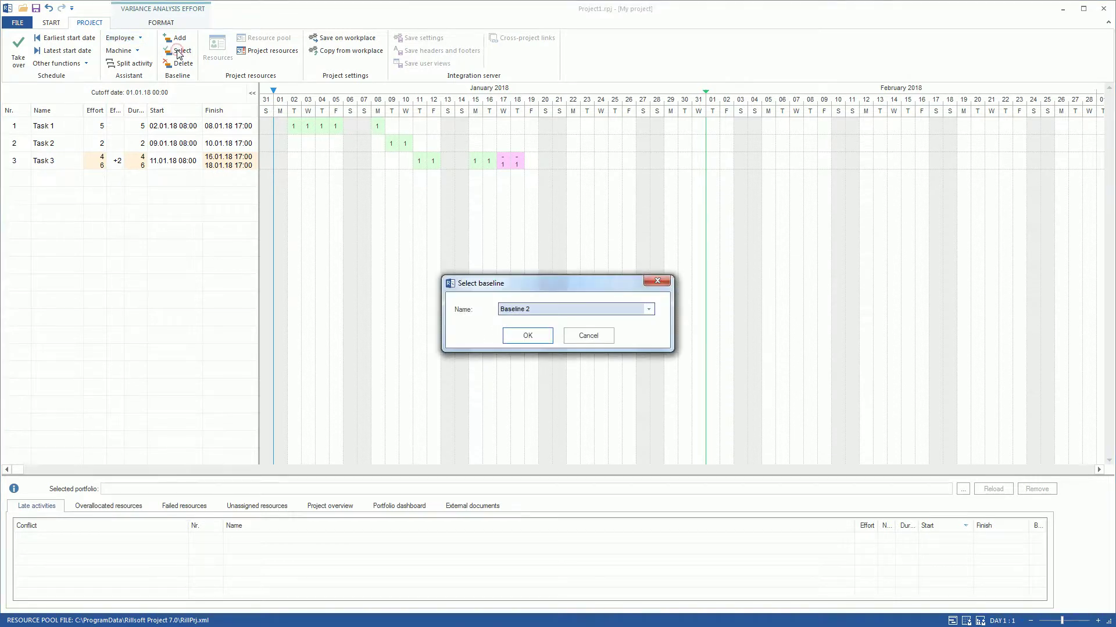
click(531, 307)
click(535, 327)
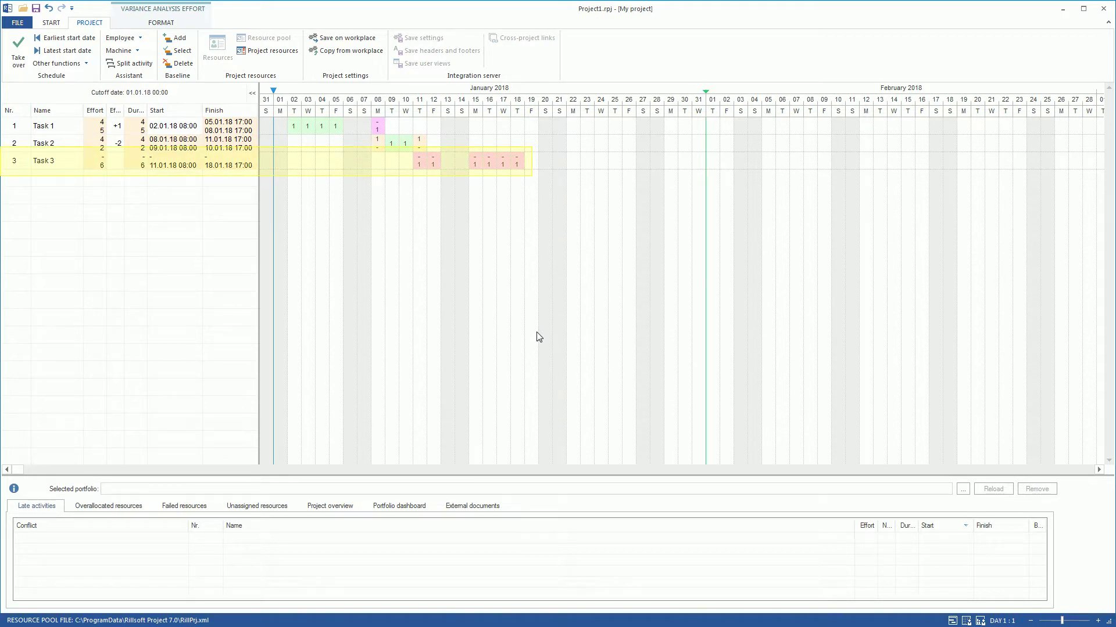
- Switch the comparison to the Dynamic baseline: Task 3 two days over, Task 2 two under
click(179, 53)
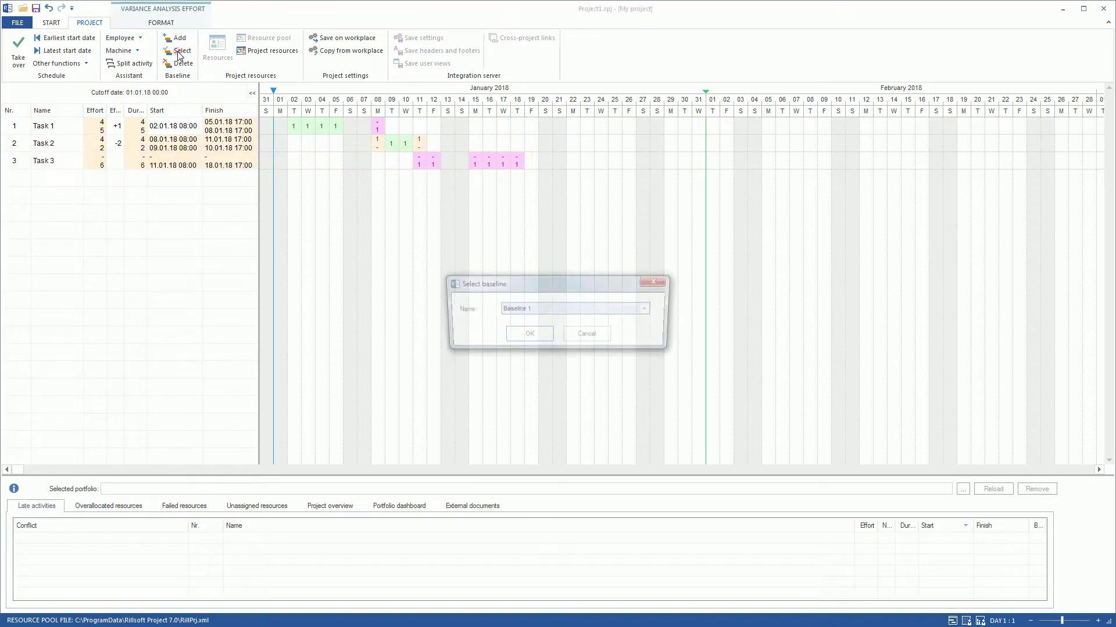
click(510, 307)
click(516, 320)
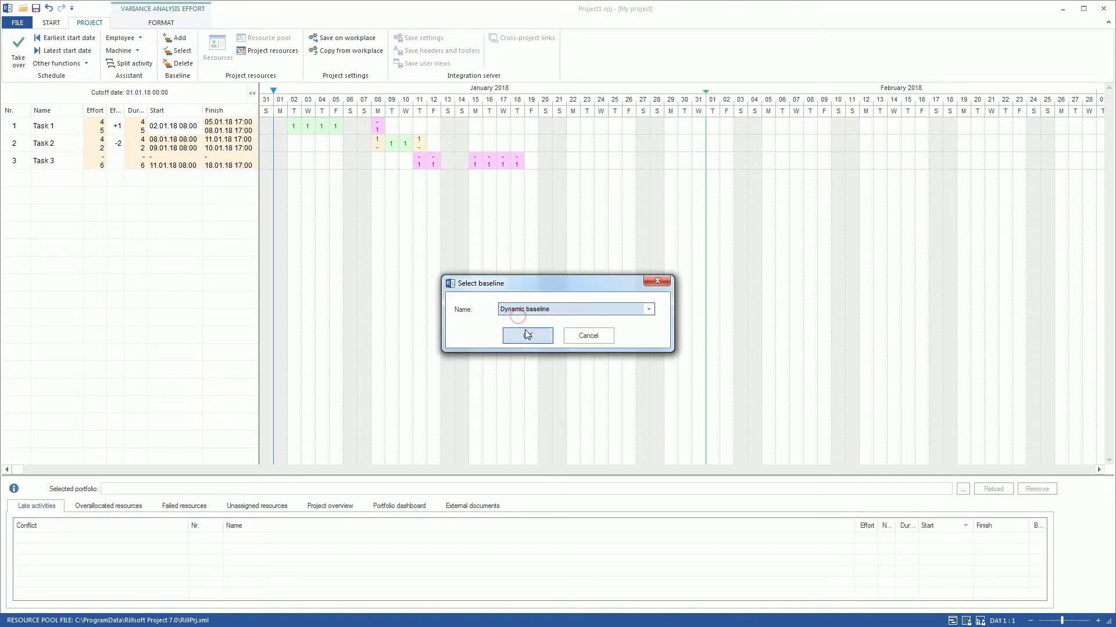
click(527, 335)
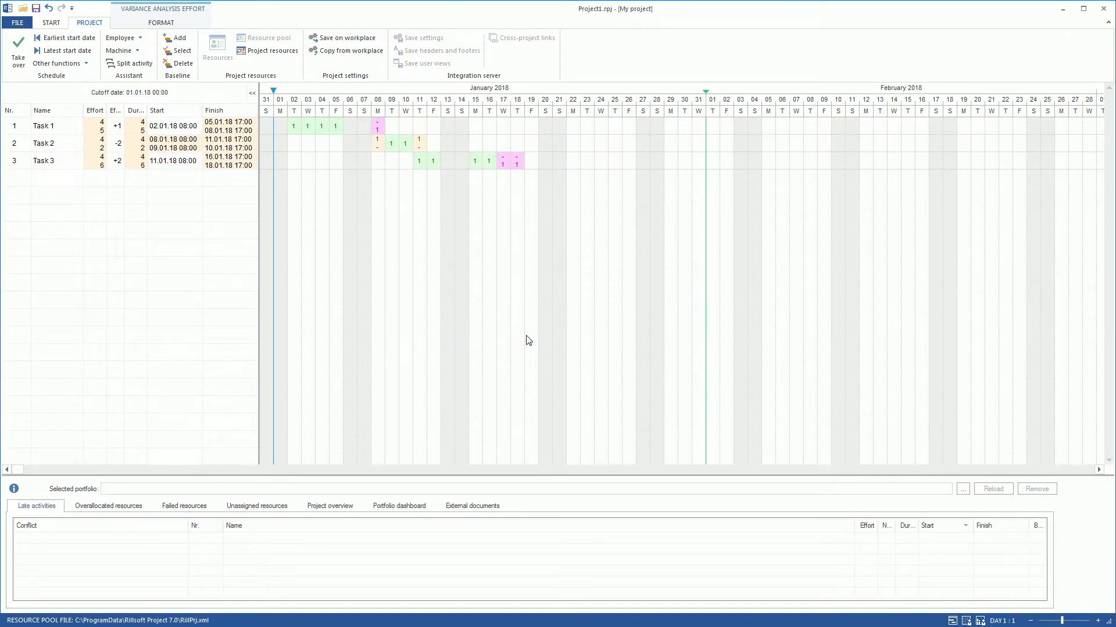